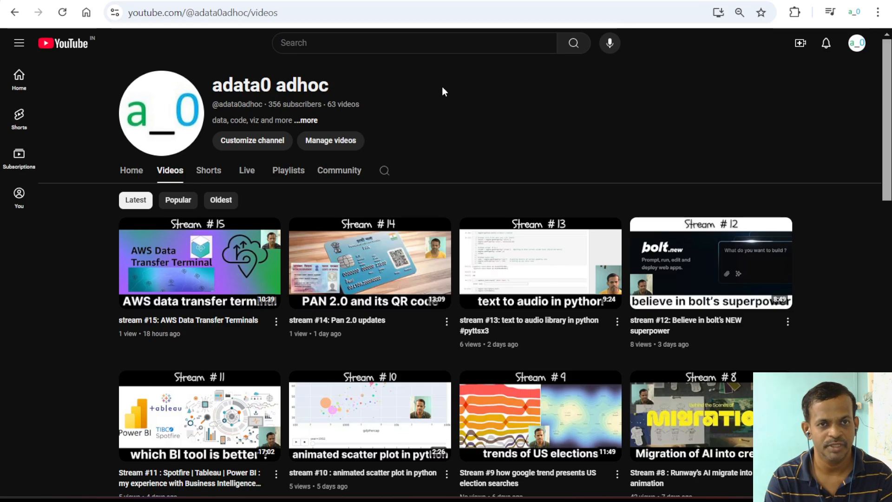
# - Switch to the Power BI report, check the CC Customer page and return to the CC Transaction page
pyautogui.hotkey('ctrl', 'Tab')
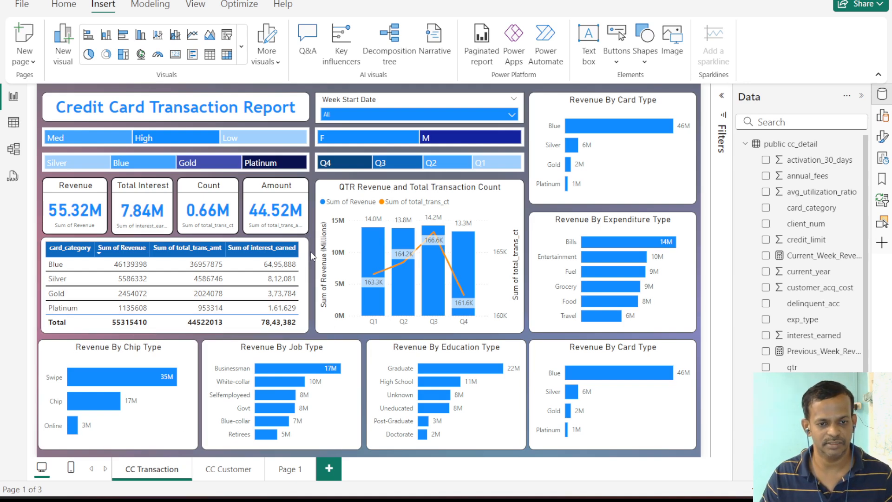
pyautogui.click(241, 472)
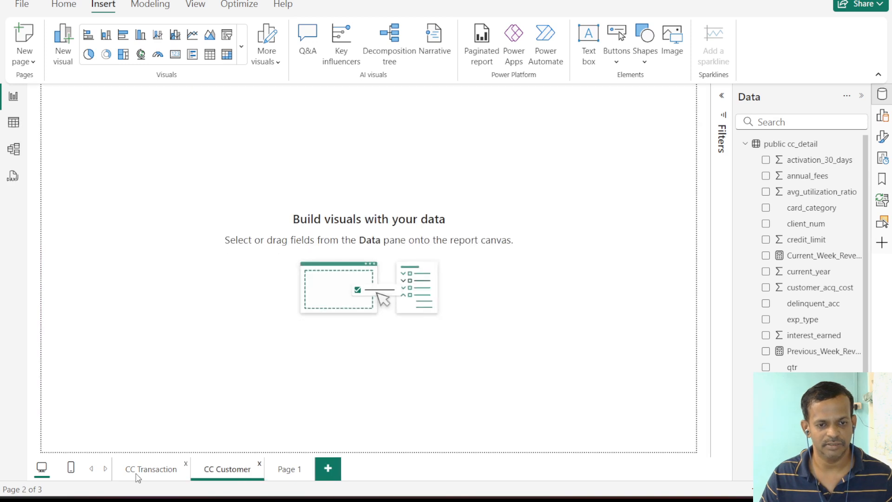
pyautogui.click(160, 472)
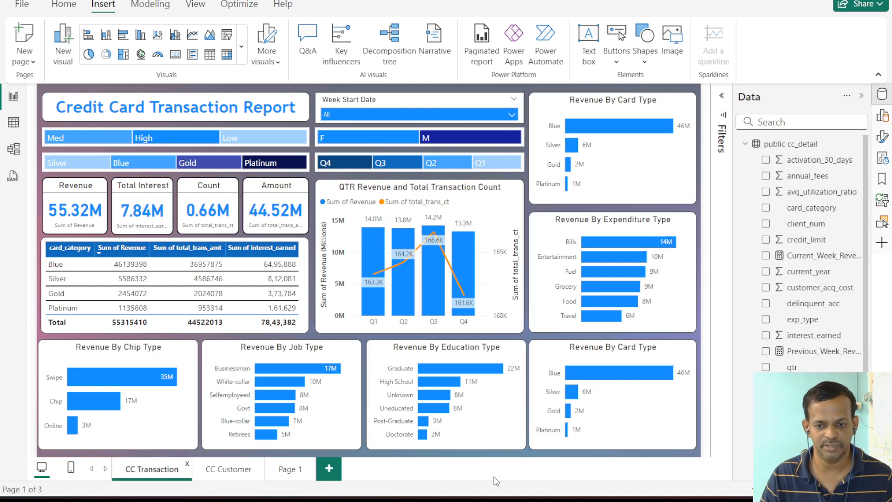
# - Switch to pgAdmin and locate the cc_detail table in the public schema of the ccdb database
pyautogui.click(504, 501)
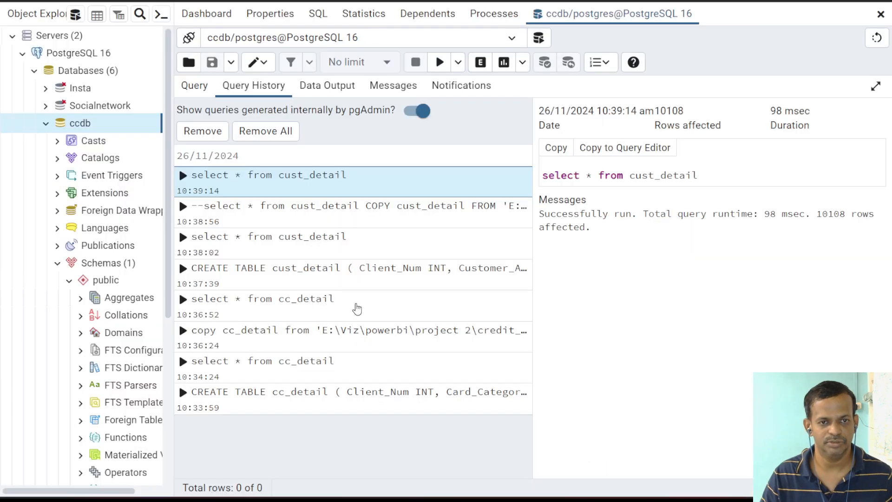
pyautogui.click(58, 266)
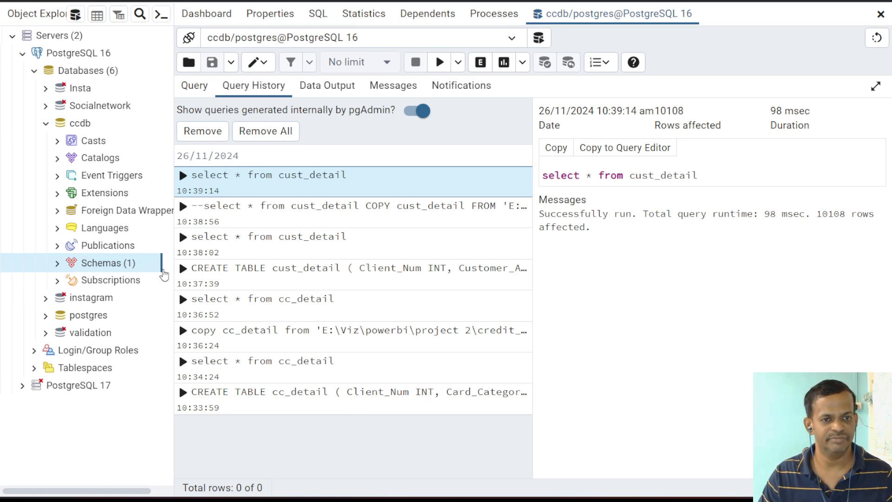
pyautogui.click(58, 266)
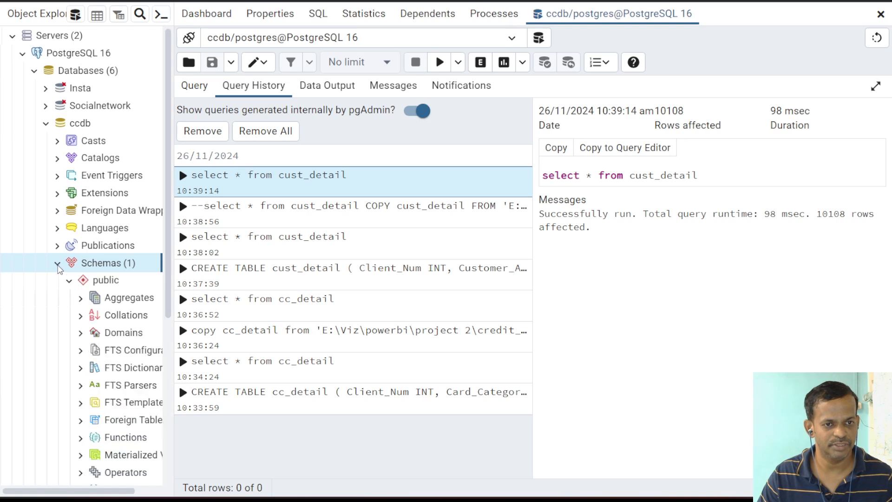
pyautogui.click(58, 266)
pyautogui.click(58, 266)
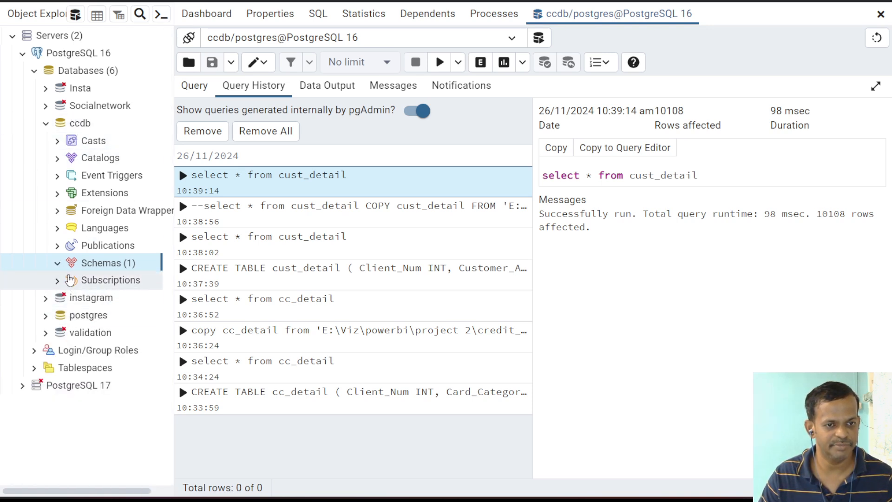
pyautogui.click(58, 265)
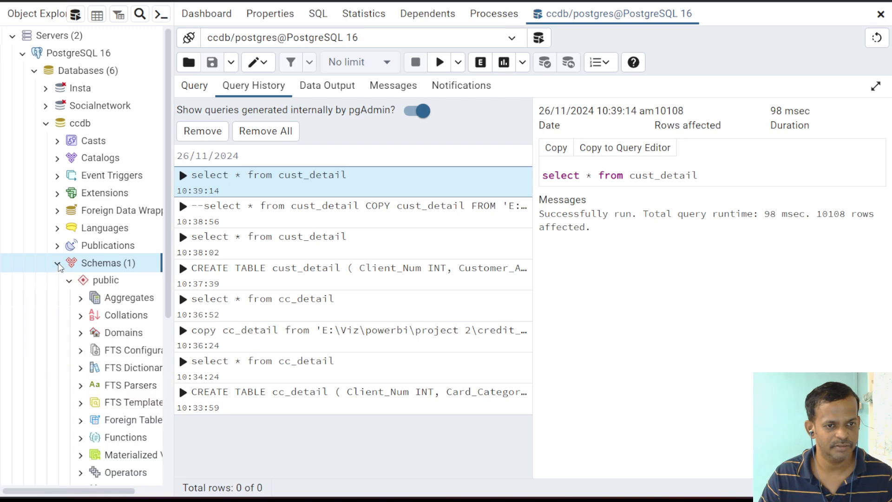
pyautogui.scroll(-5, 111, 298)
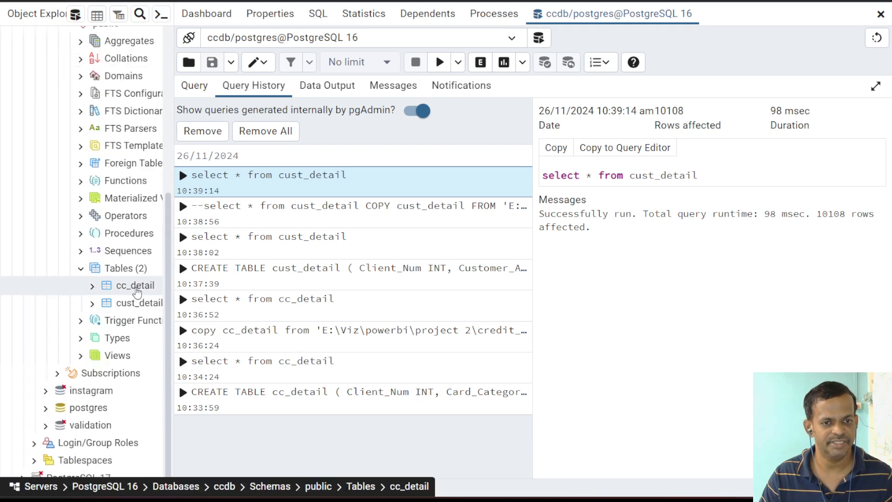
pyautogui.moveTo(173, 314); pyautogui.dragTo(214, 314)
pyautogui.scroll(-5, 135, 312)
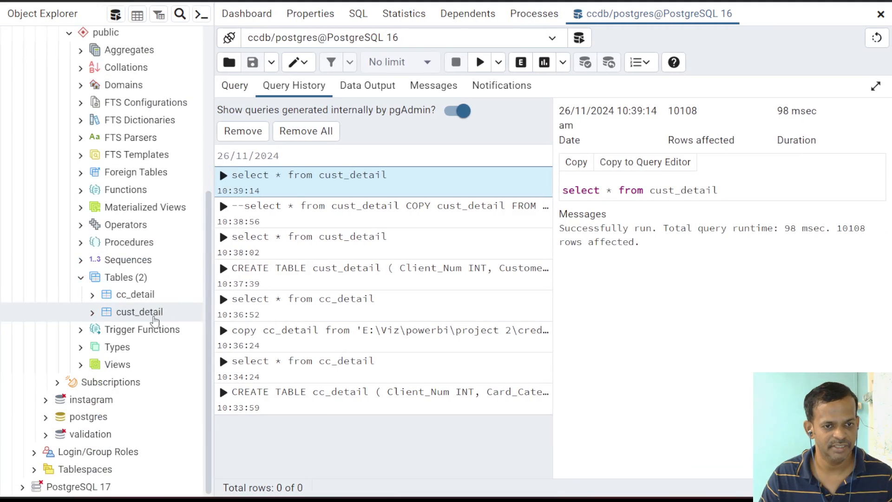
pyautogui.click(140, 295)
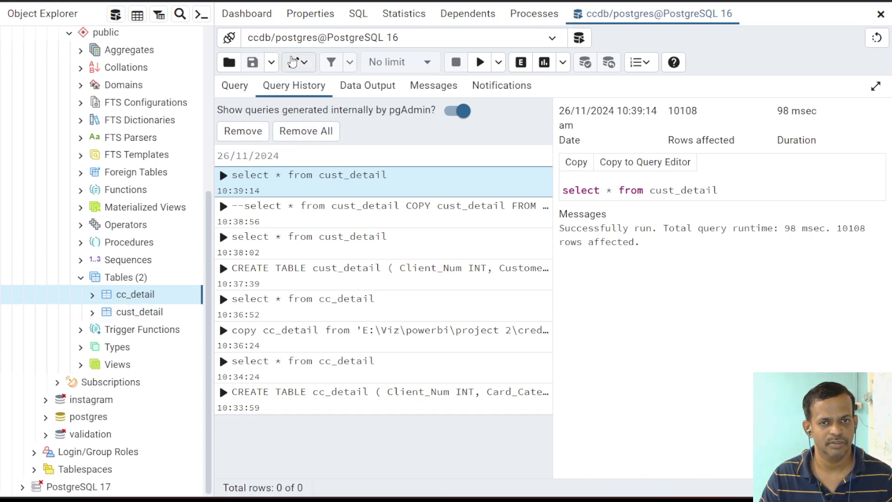
# - Write and run the query "select * from cc_detail" against the ccdb database
pyautogui.click(231, 88)
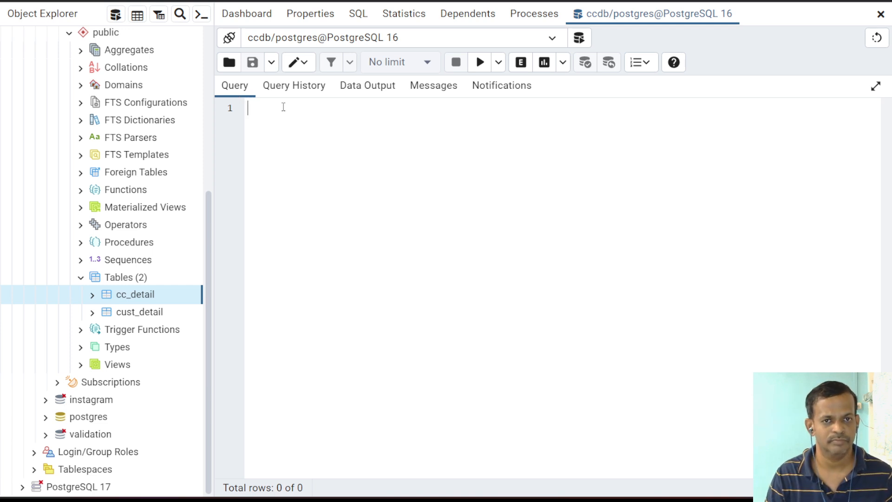
pyautogui.write('sel')
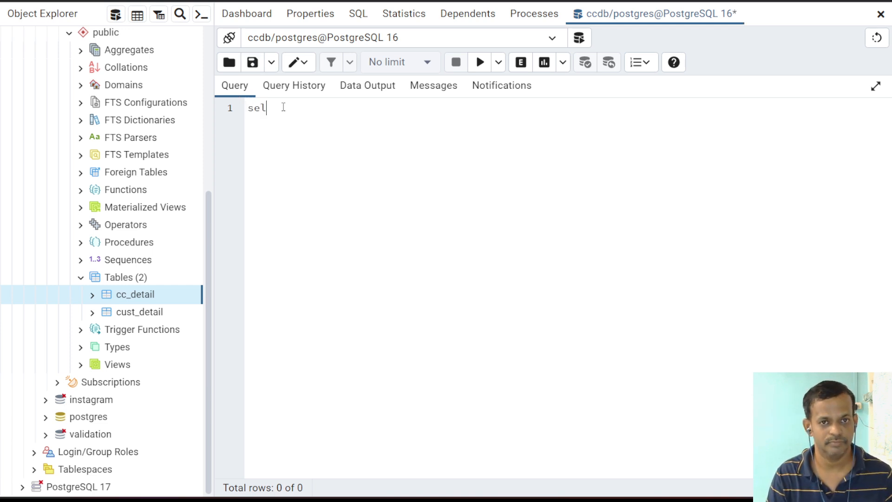
pyautogui.write('ect *')
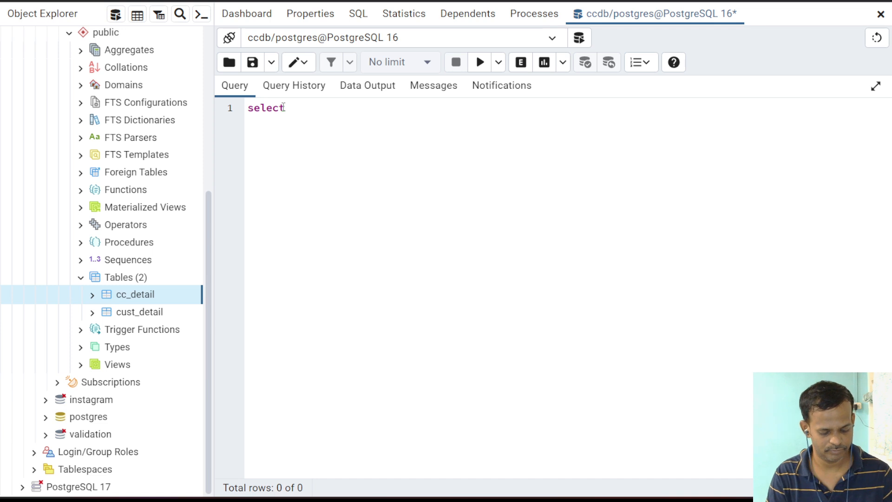
pyautogui.write(' fro')
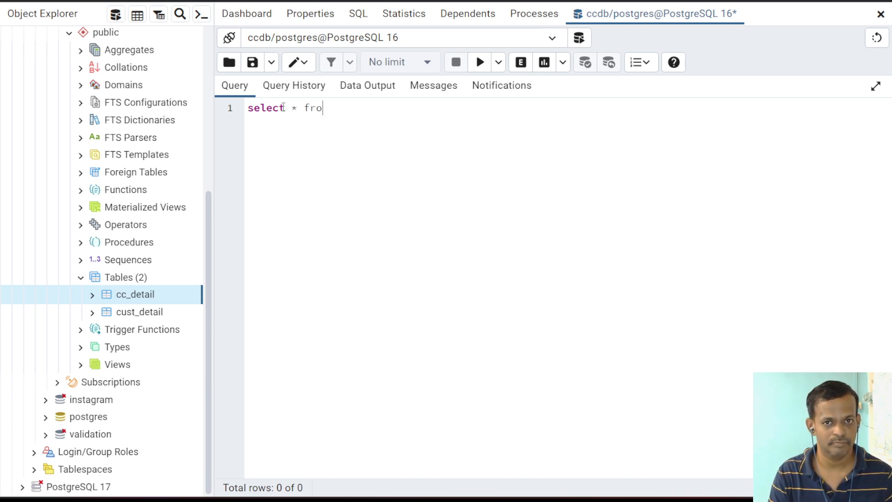
pyautogui.write(',,')
pyautogui.press('BackSpace')
pyautogui.write('m ')
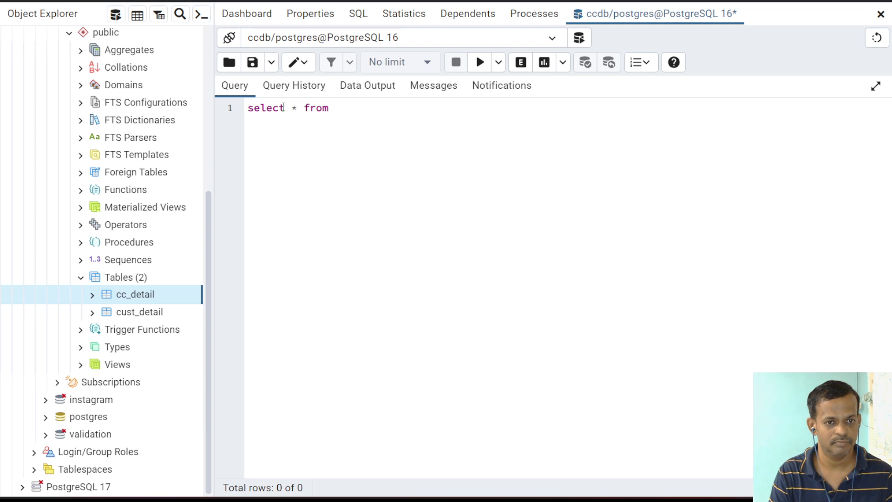
pyautogui.write('cc_')
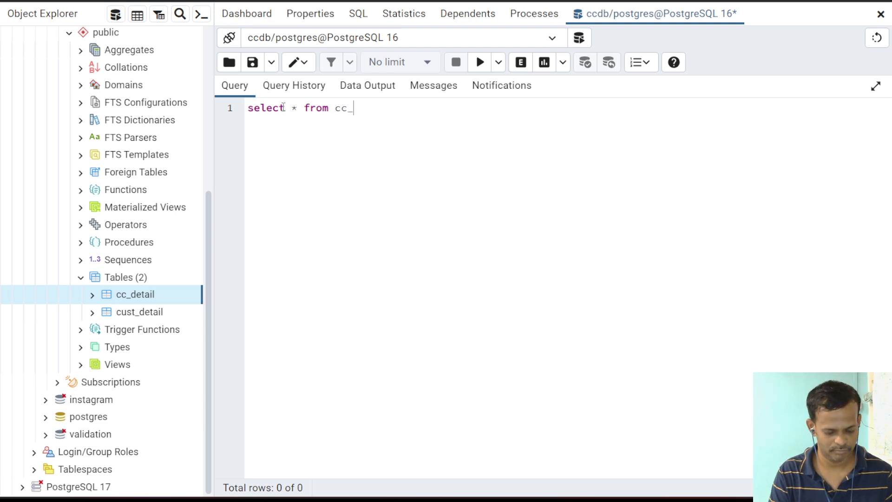
pyautogui.write('detail')
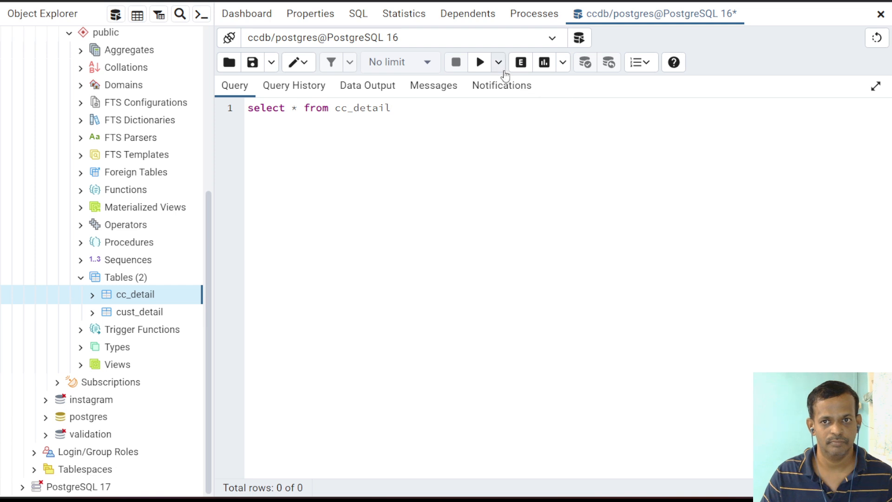
pyautogui.click(481, 62)
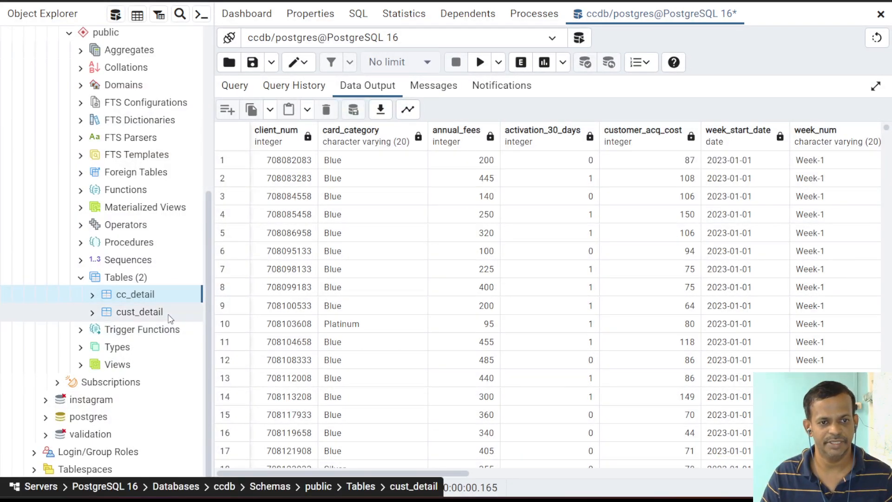
pyautogui.click(170, 314)
pyautogui.click(169, 299)
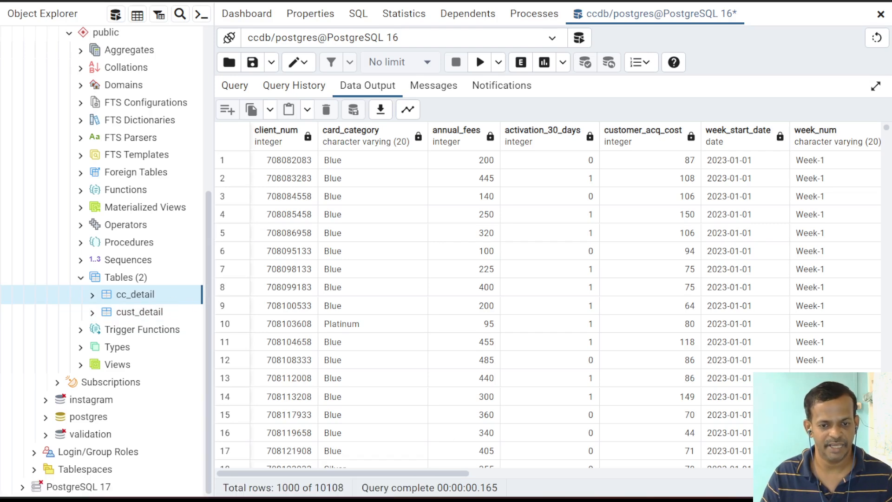
# - Switch back to Power BI Desktop and open the full list of data source connectors
pyautogui.moveTo(329, 501)
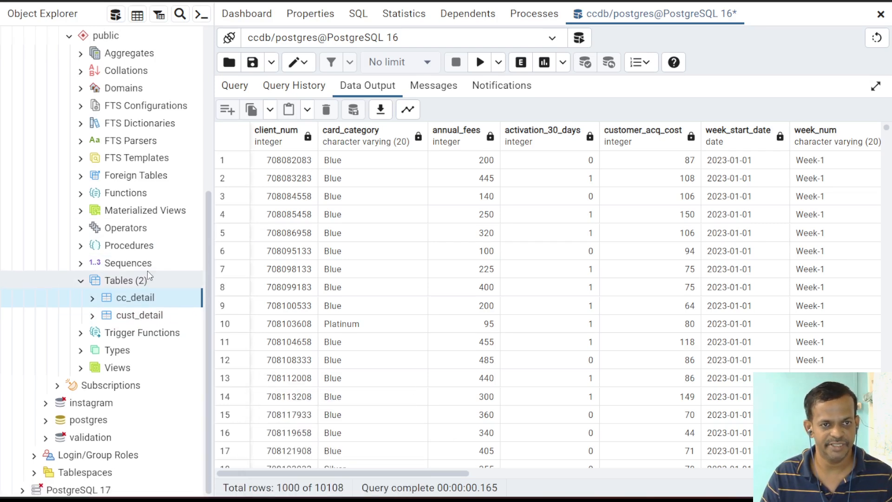
pyautogui.scroll(5, 149, 275)
pyautogui.click(329, 500)
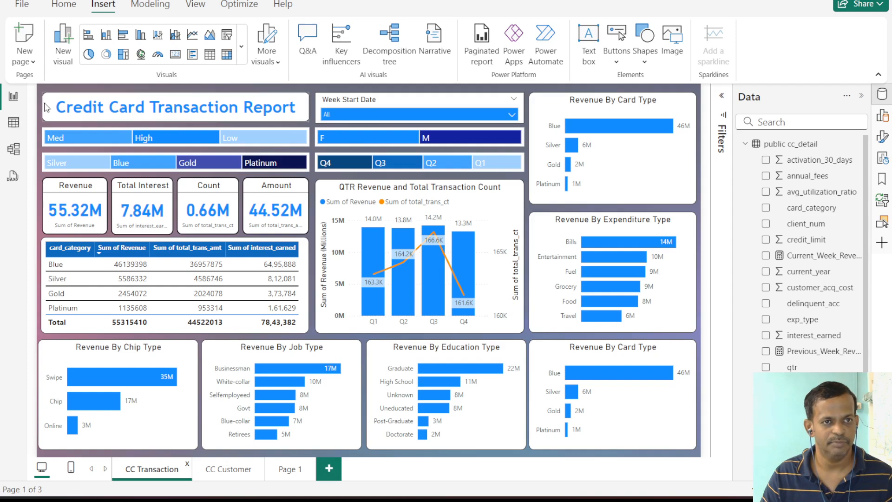
pyautogui.click(66, 10)
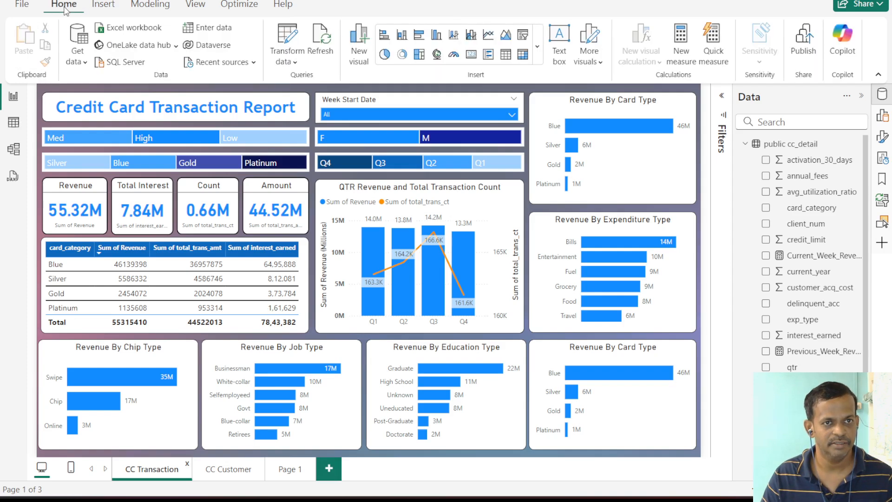
pyautogui.click(94, 7)
pyautogui.click(64, 6)
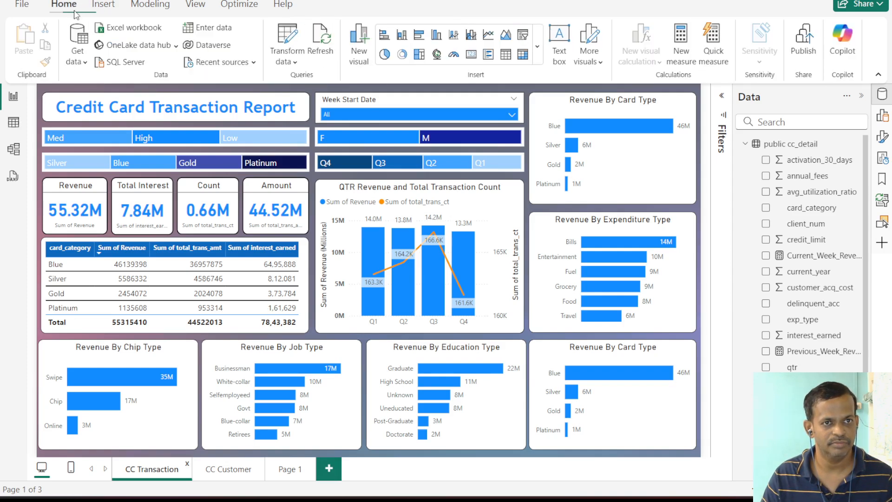
pyautogui.click(21, 6)
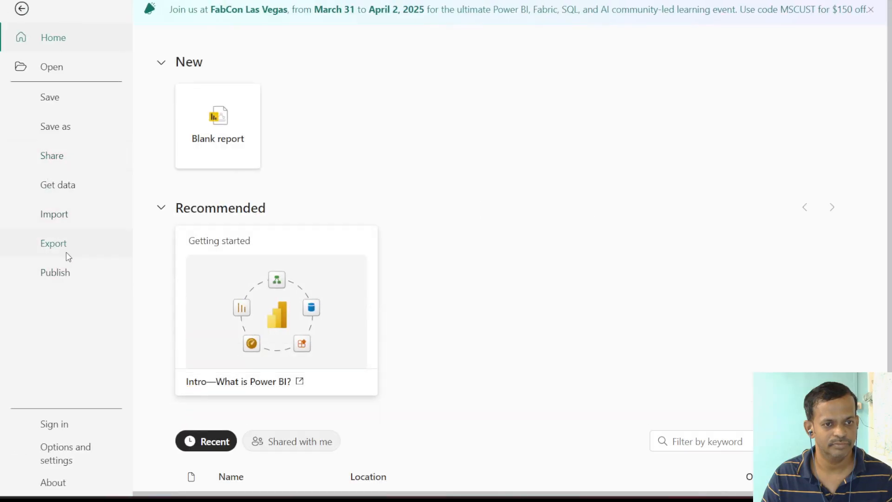
pyautogui.click(71, 184)
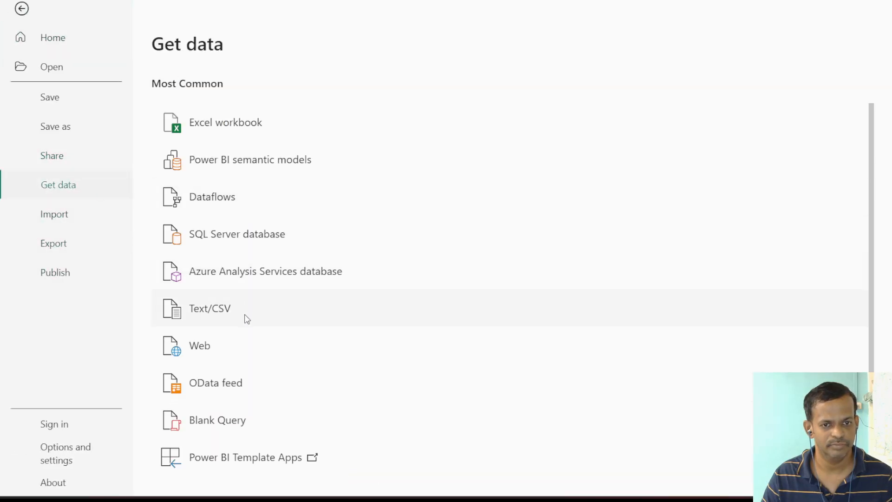
pyautogui.scroll(-1, 245, 318)
pyautogui.click(282, 461)
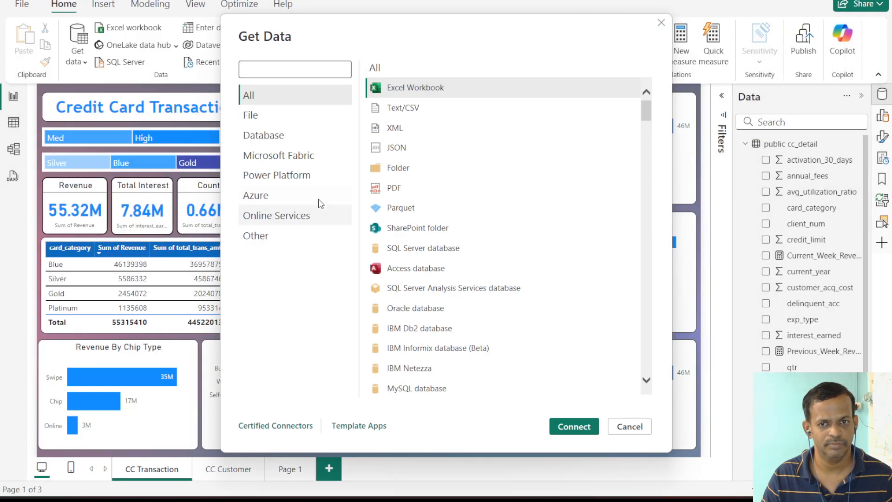
# - Start a new connection with the PostgreSQL database connector from the Database category
pyautogui.click(272, 136)
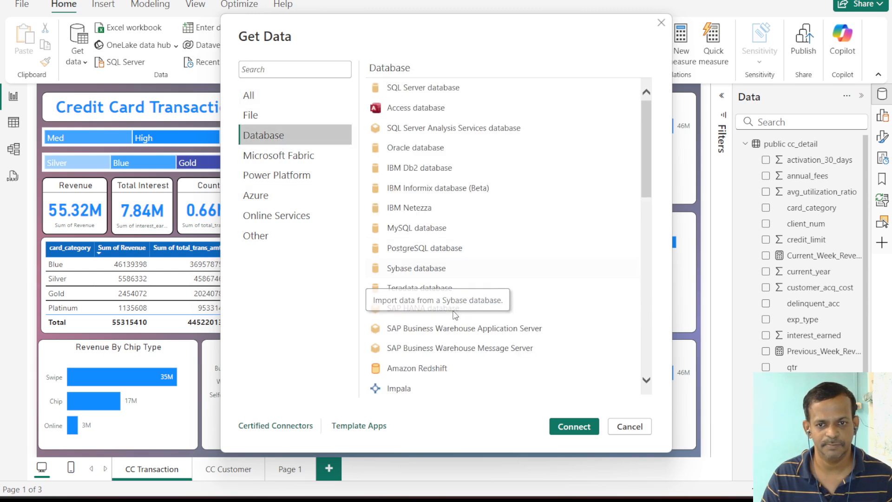
pyautogui.click(442, 250)
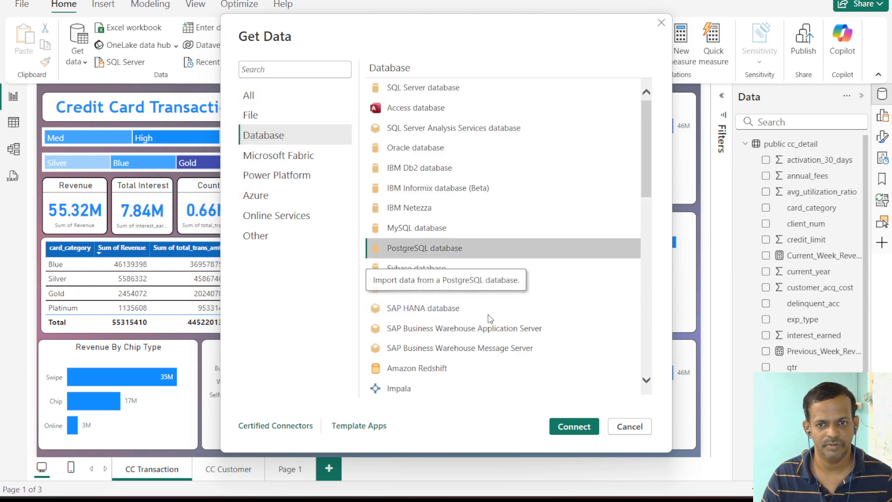
pyautogui.click(564, 429)
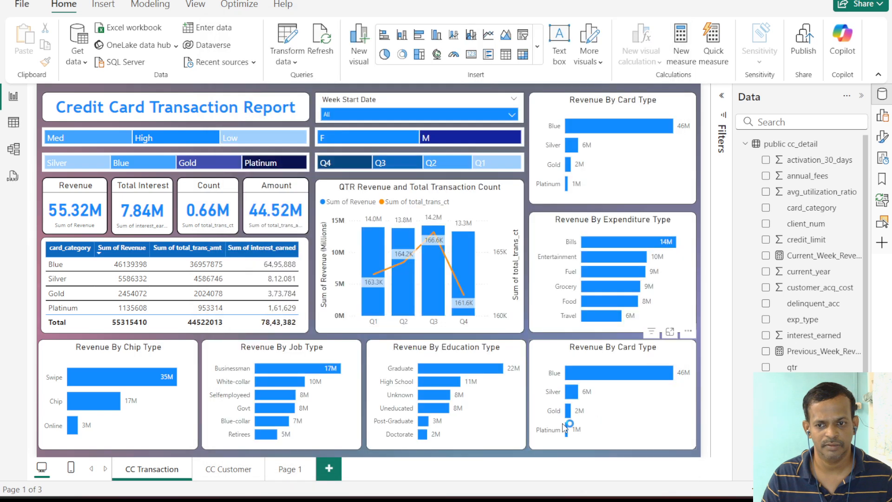
# - Connect to the server localhost and the database ccdb using Import connectivity mode
pyautogui.click(304, 179)
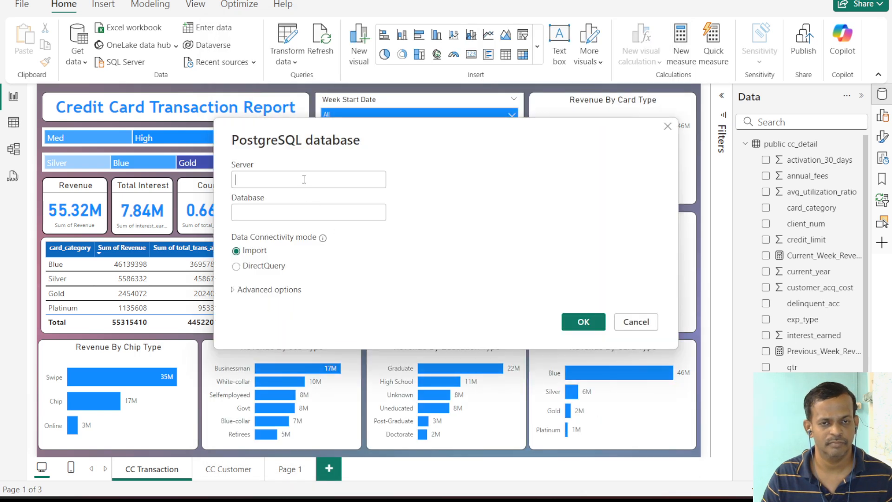
pyautogui.write('loca')
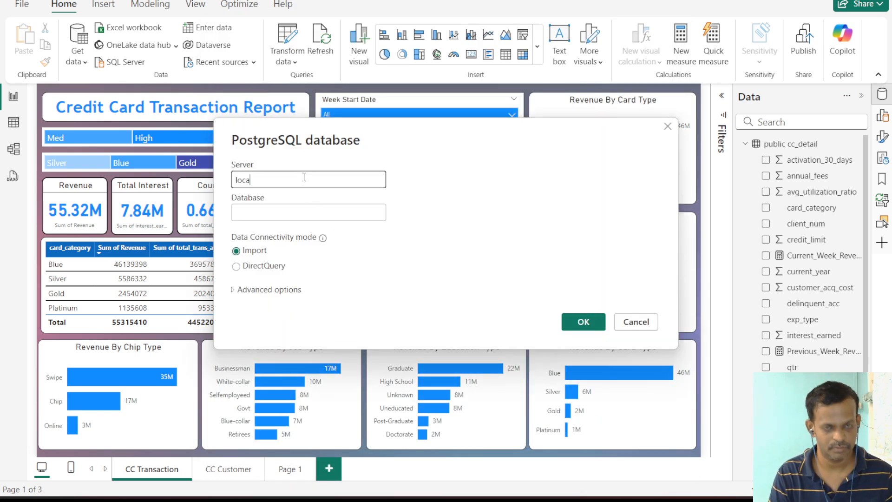
pyautogui.write('lhost')
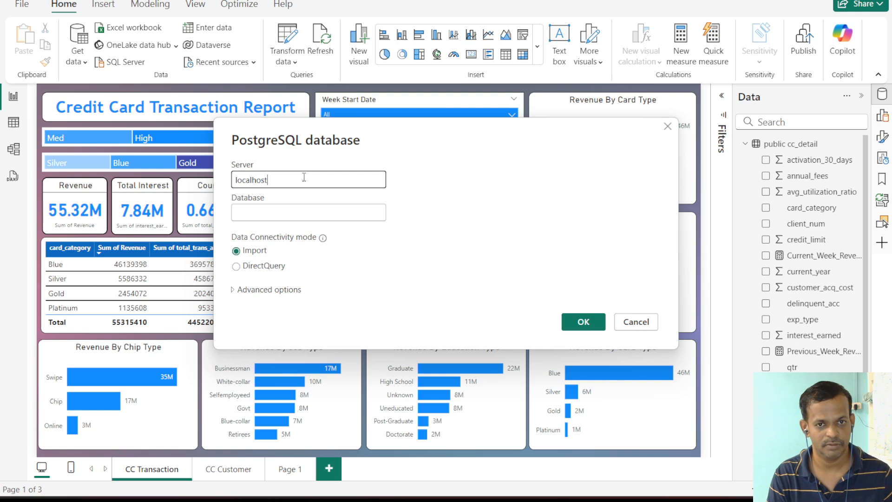
pyautogui.press('Tab')
pyautogui.write('ccdb')
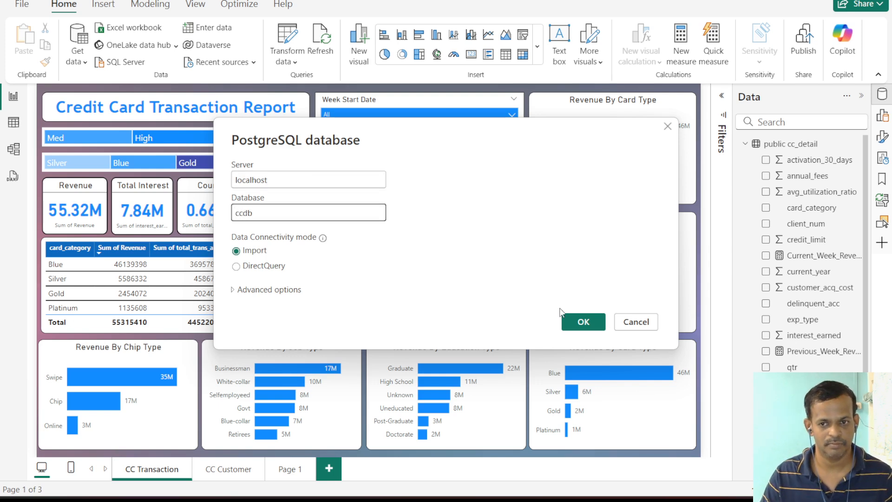
pyautogui.click(586, 321)
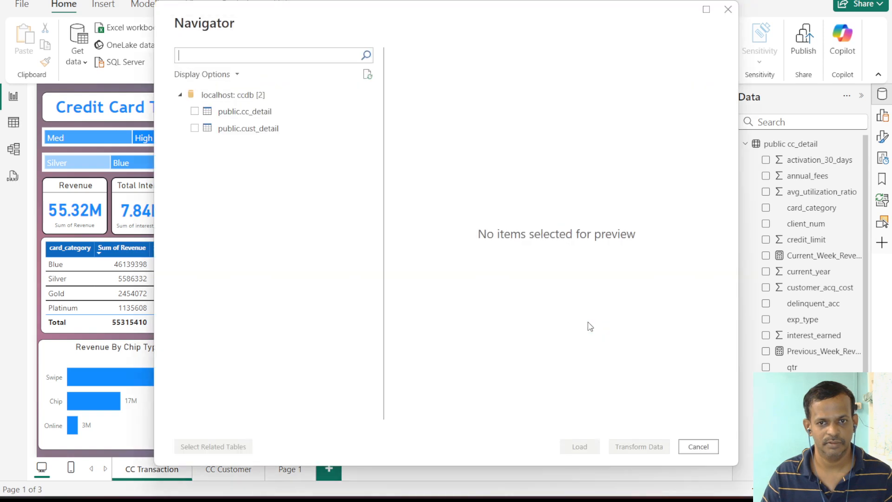
# - Preview the public.cc_detail and public.cust_detail tables from ccdb, and close the Navigator without loading them
pyautogui.click(195, 112)
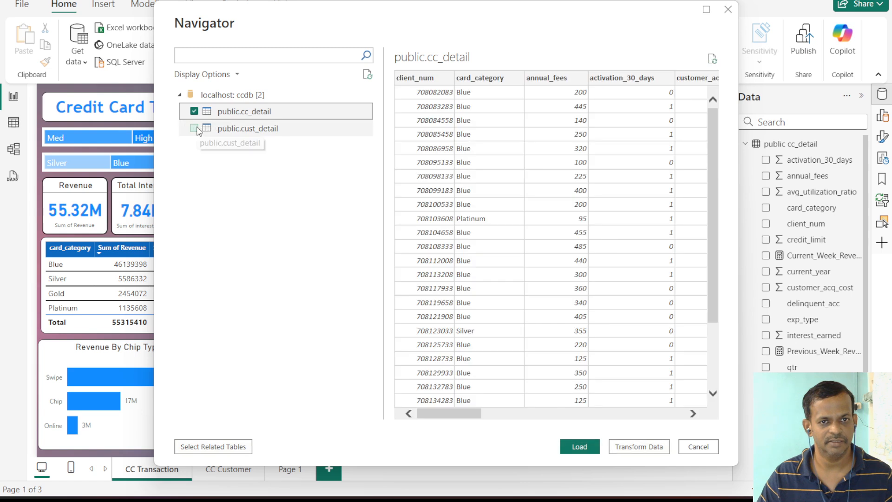
pyautogui.click(195, 128)
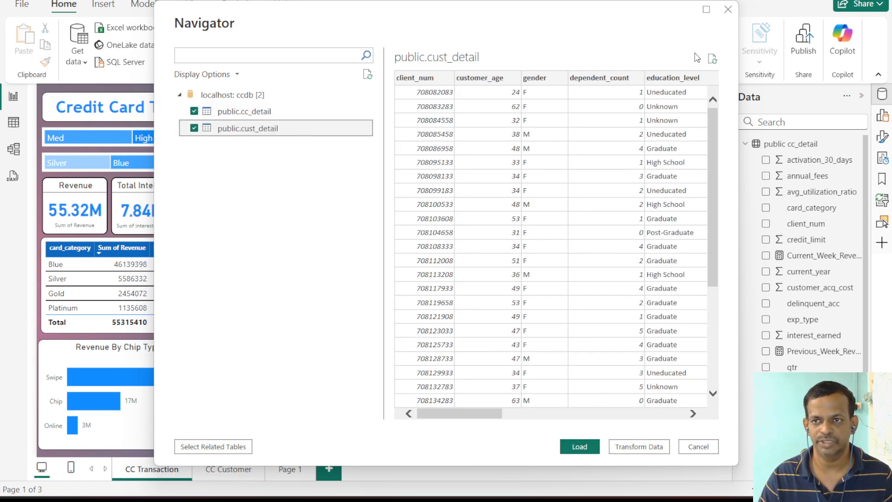
pyautogui.click(728, 10)
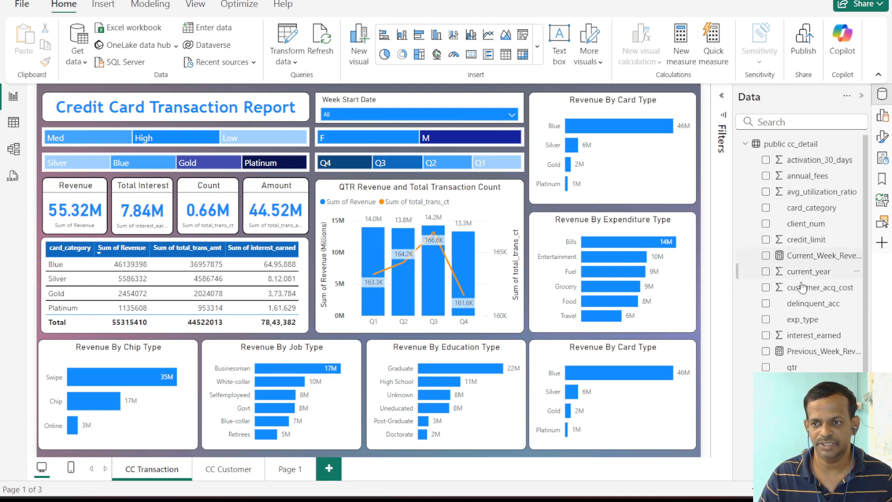
pyautogui.scroll(-3, 799, 325)
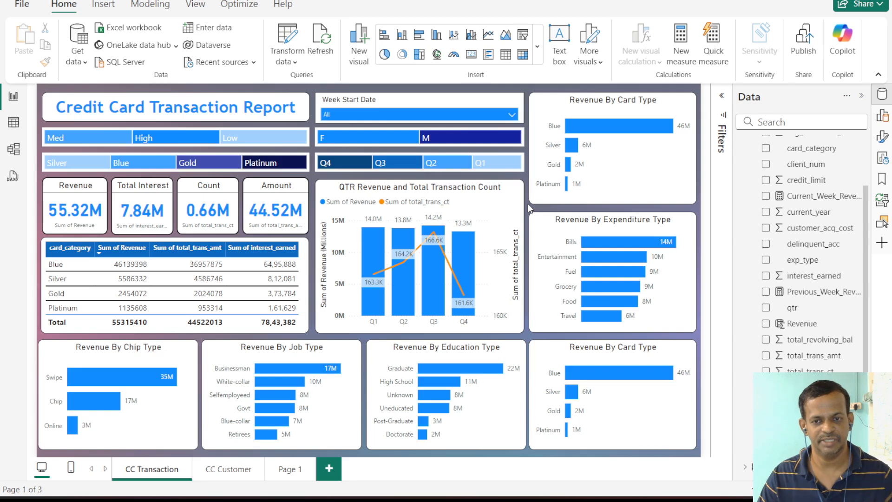
# - Switch to Chrome to view the reference Power BI project video and the adata0 adhoc channel's videos, and return to Power BI Desktop
pyautogui.moveTo(534, 500)
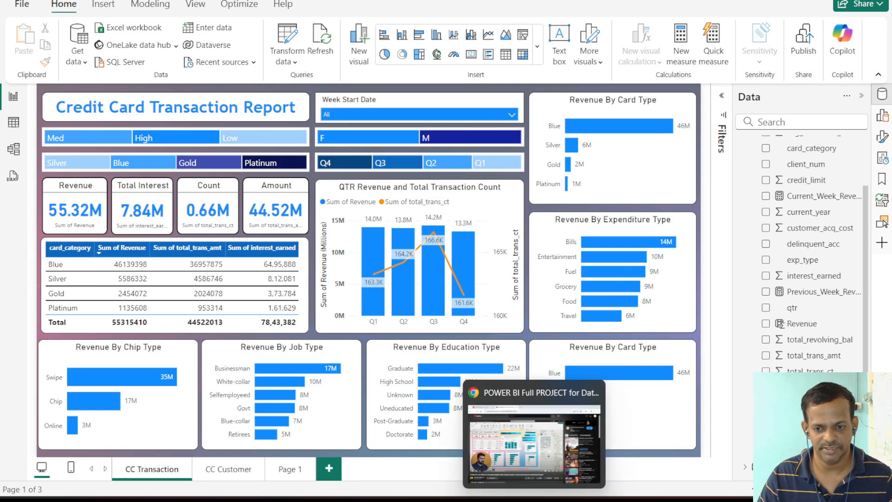
pyautogui.click(534, 441)
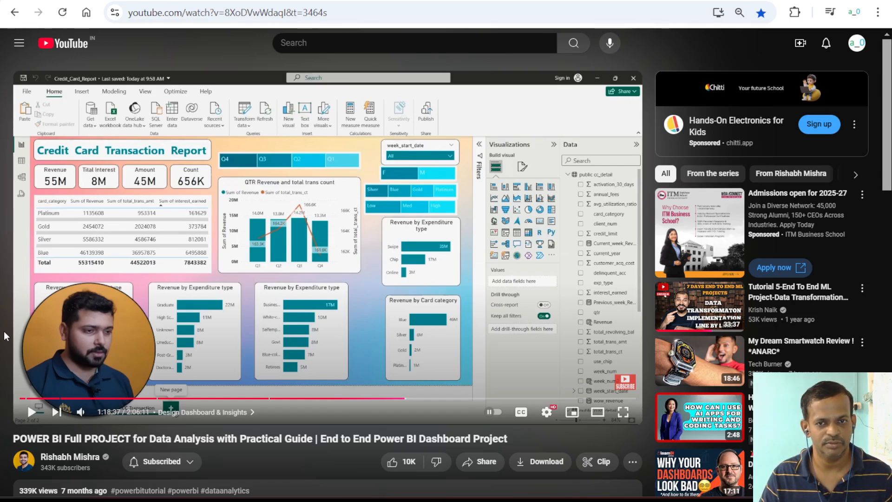
pyautogui.hotkey('alt', 'Tab')
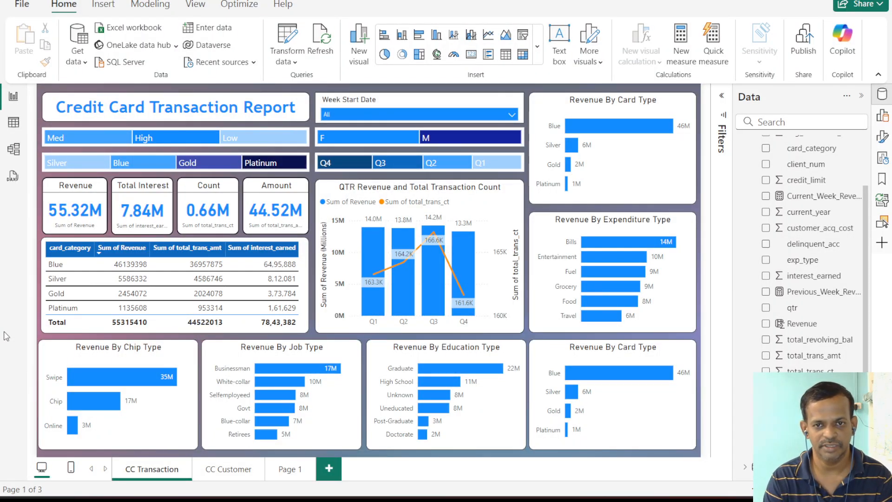
pyautogui.hotkey('alt', 'Tab')
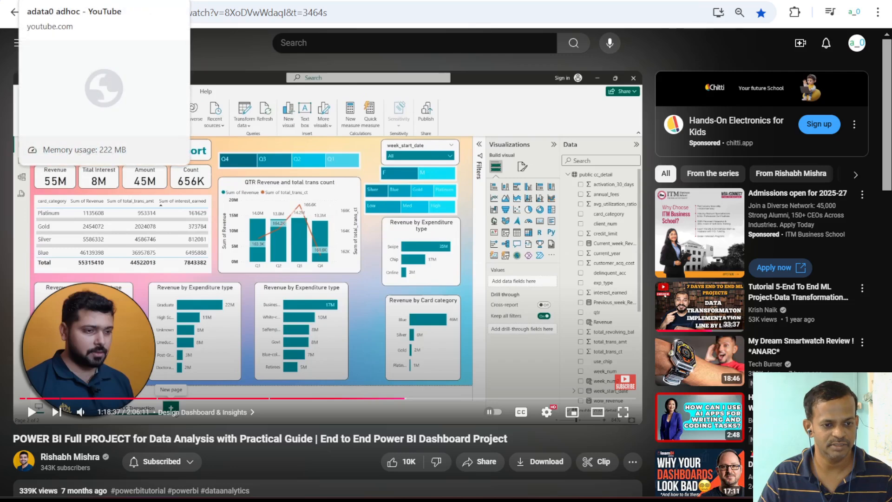
pyautogui.click(74, 0)
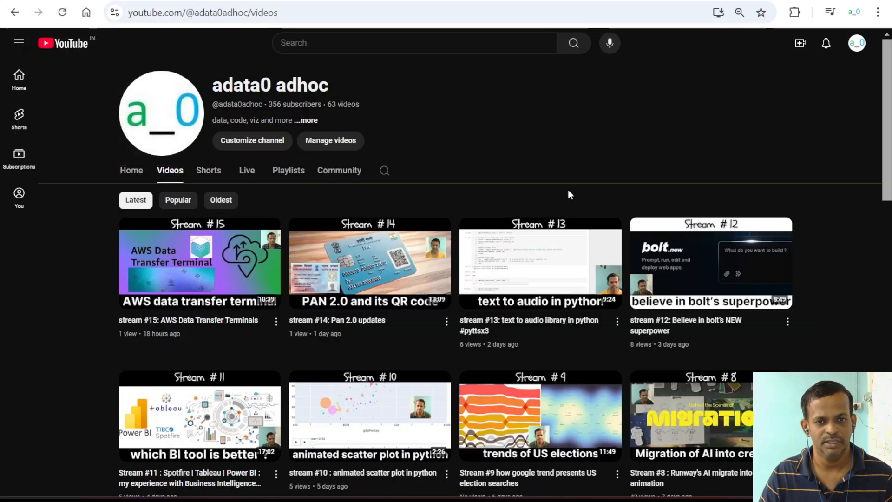
pyautogui.hotkey('alt', 'Tab')
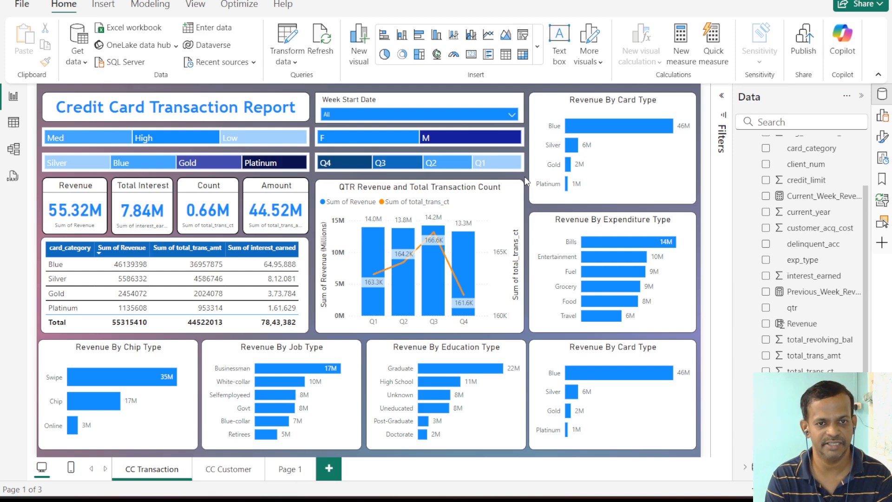
# - Look at the Week Start Date options, and cross-filter the report by the High segment before clearing that selection
pyautogui.click(384, 114)
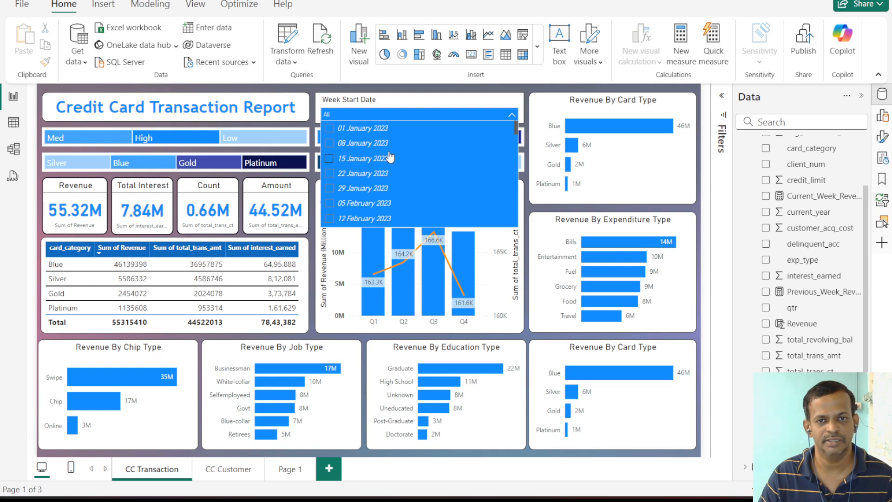
pyautogui.click(310, 94)
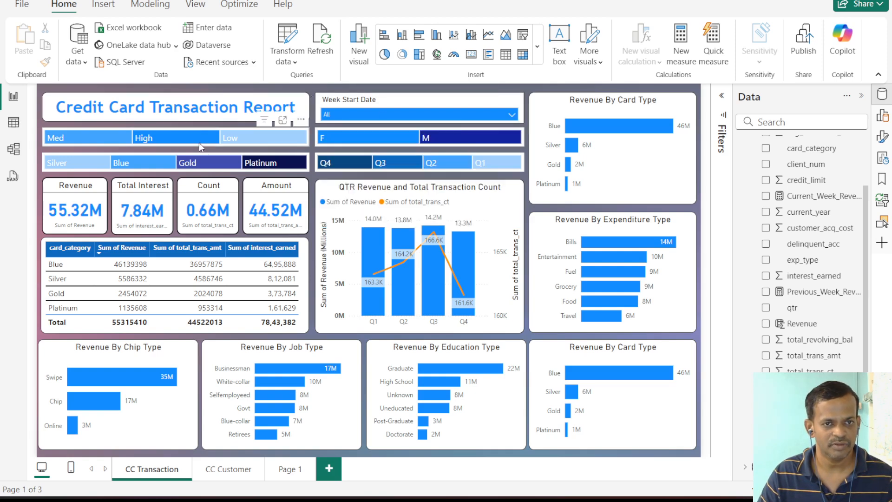
pyautogui.click(182, 138)
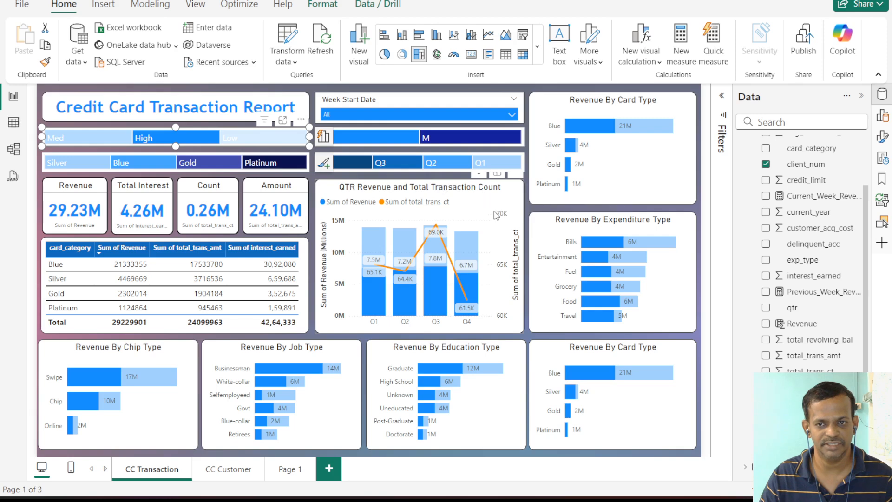
pyautogui.click(489, 242)
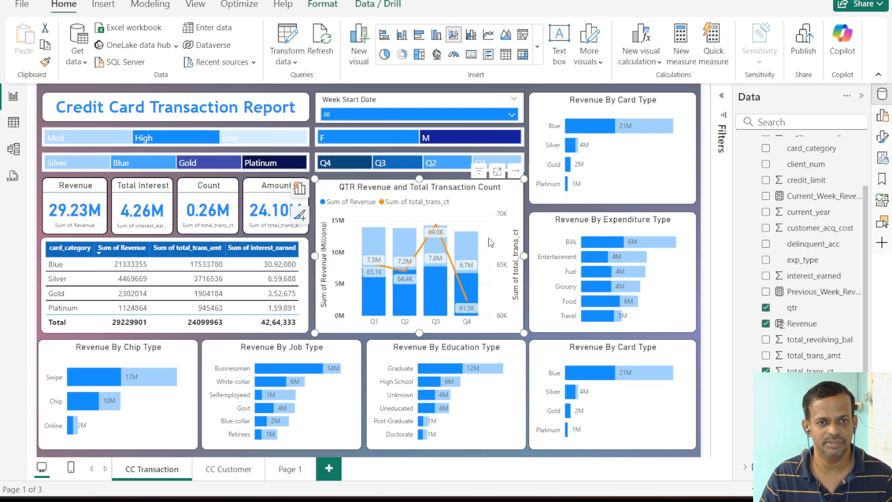
pyautogui.click(169, 140)
# - Cross-filter the report by the Blue card category, and replace that selection with gender F
pyautogui.moveTo(155, 163)
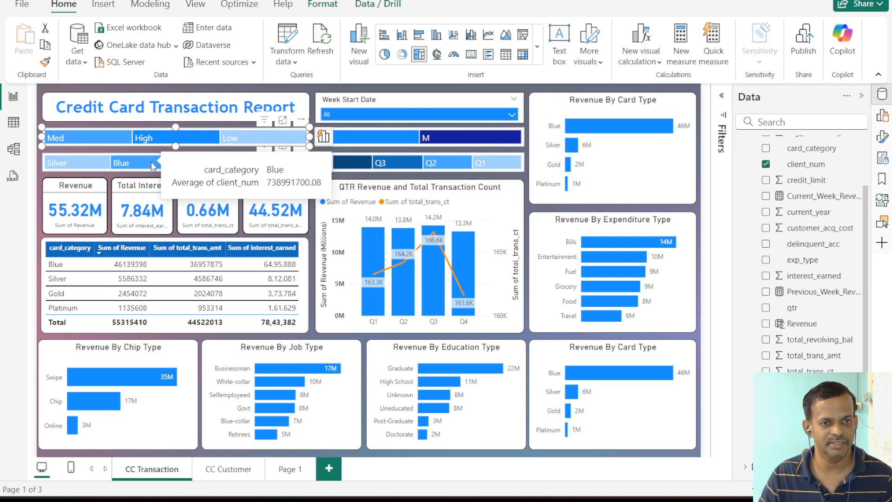
pyautogui.click(151, 161)
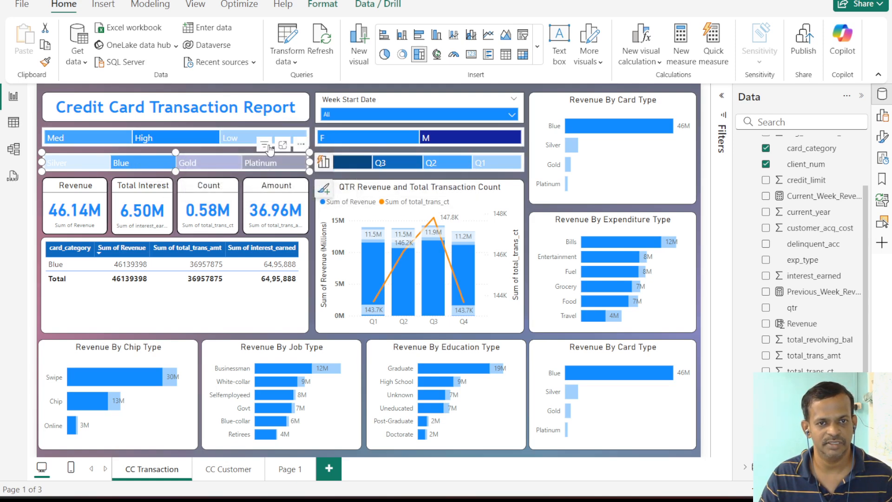
pyautogui.click(333, 137)
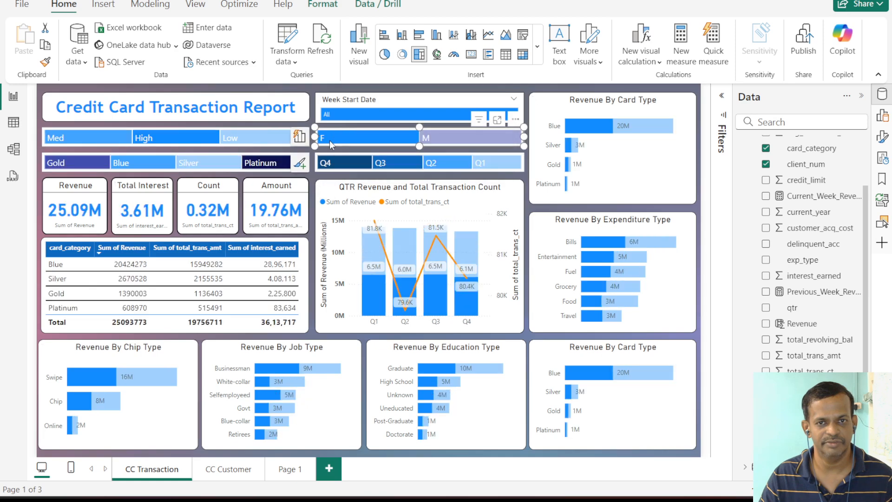
pyautogui.click(352, 135)
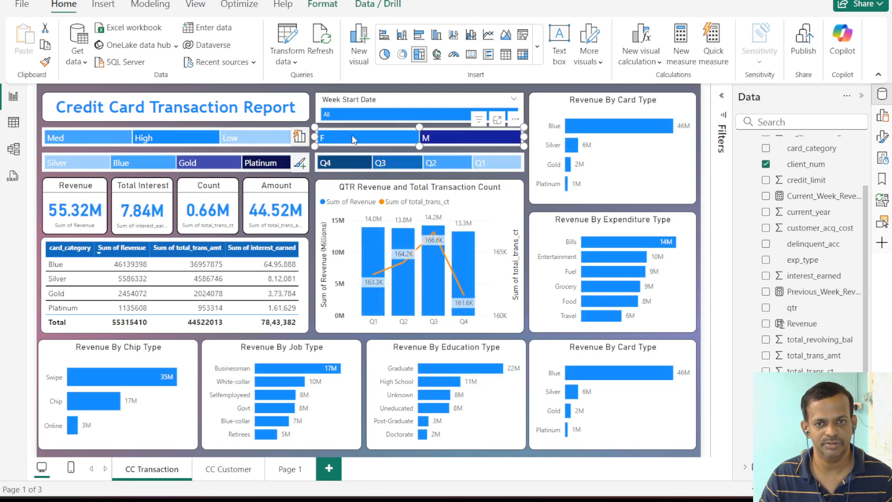
pyautogui.click(353, 135)
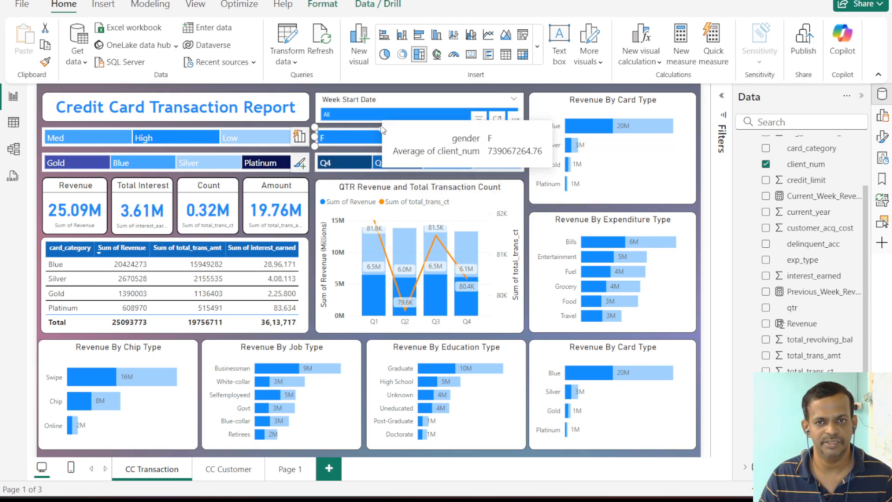
# - Filter the report to the week starting 15 January 2023, and clear that week selection
pyautogui.click(364, 112)
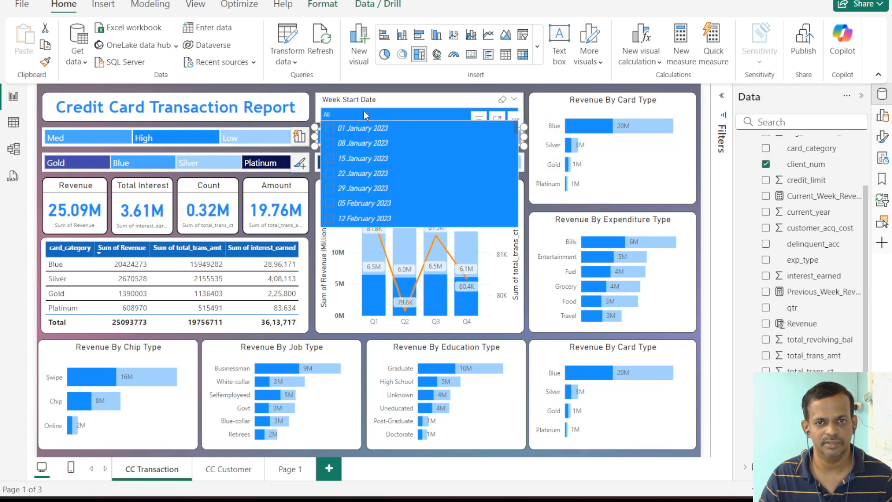
pyautogui.click(375, 159)
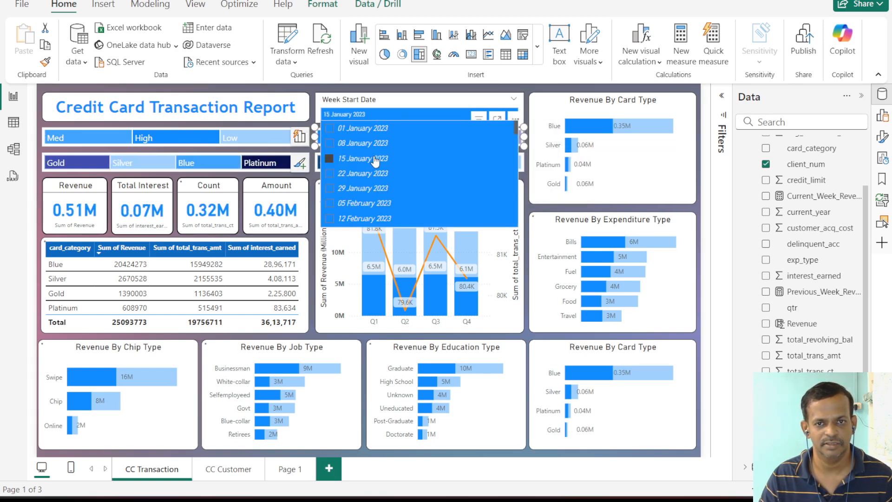
pyautogui.click(340, 159)
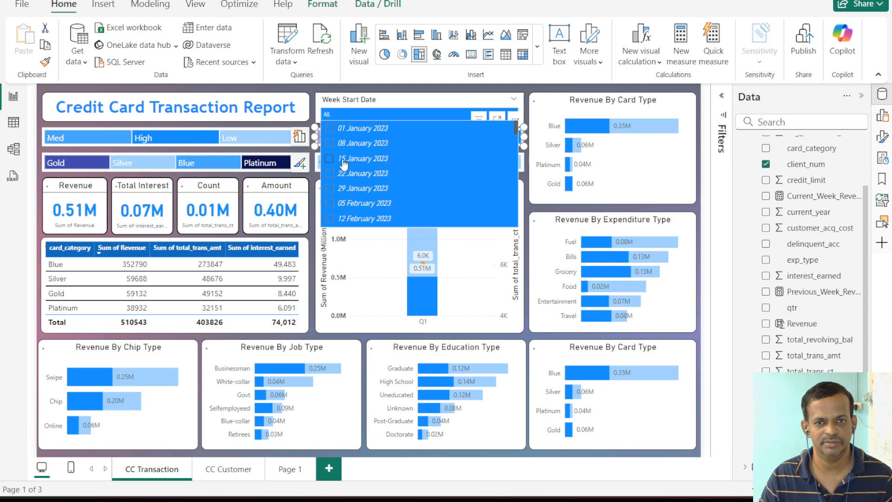
pyautogui.click(526, 94)
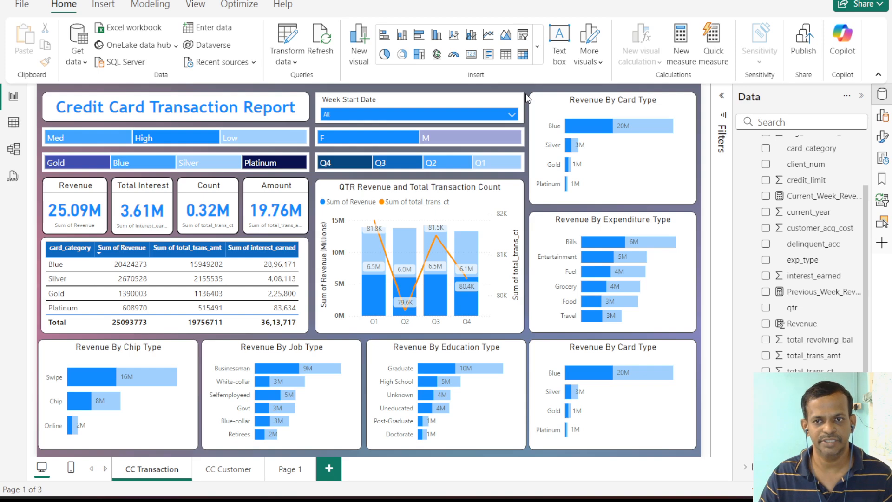